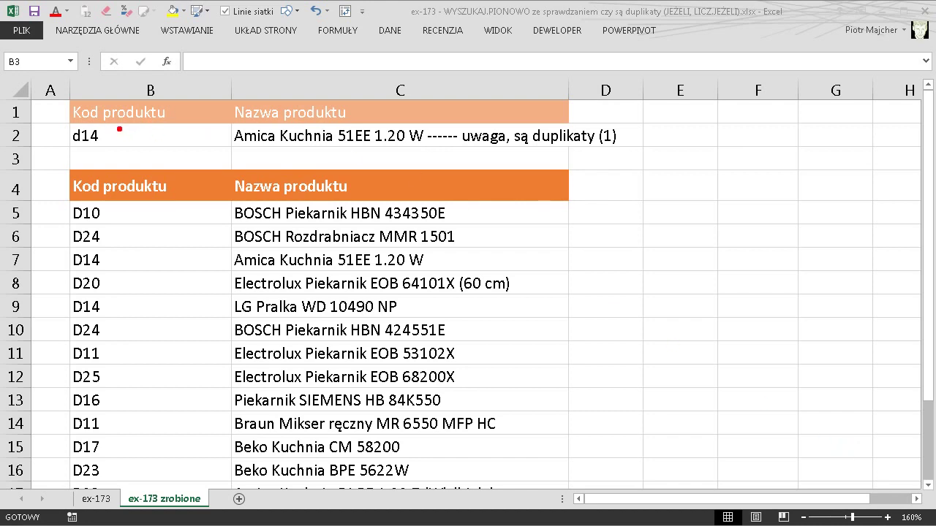
Step: Mark the lookup code and duplicates warning on screen, then enter code d10 in B2
{"action": "left_click_drag", "start_coordinate": [93, 116], "coordinate": [107, 115]}
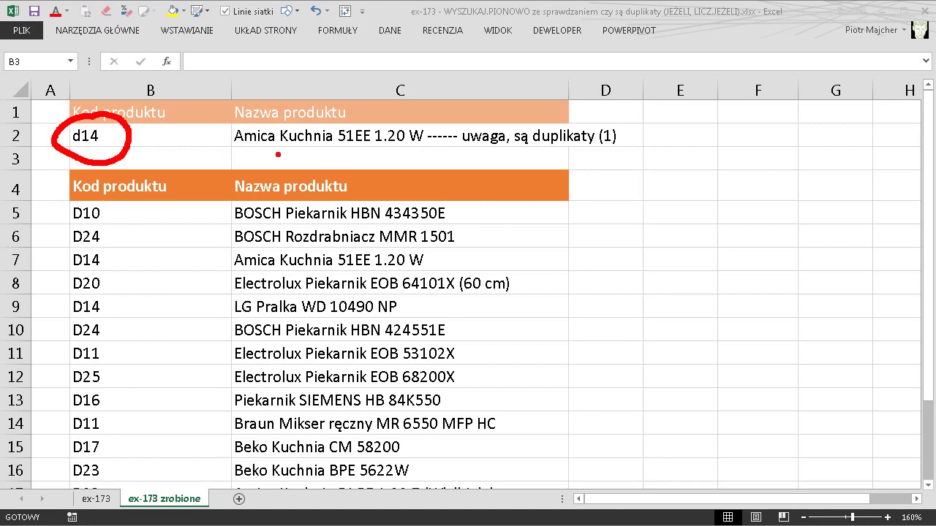
{"action": "mouse_move", "coordinate": [424, 142]}
{"action": "left_mouse_down"}
{"action": "mouse_move", "coordinate": [629, 159]}
{"action": "mouse_move", "coordinate": [638, 76]}
{"action": "left_mouse_up"}
{"action": "key", "text": "Escape"}
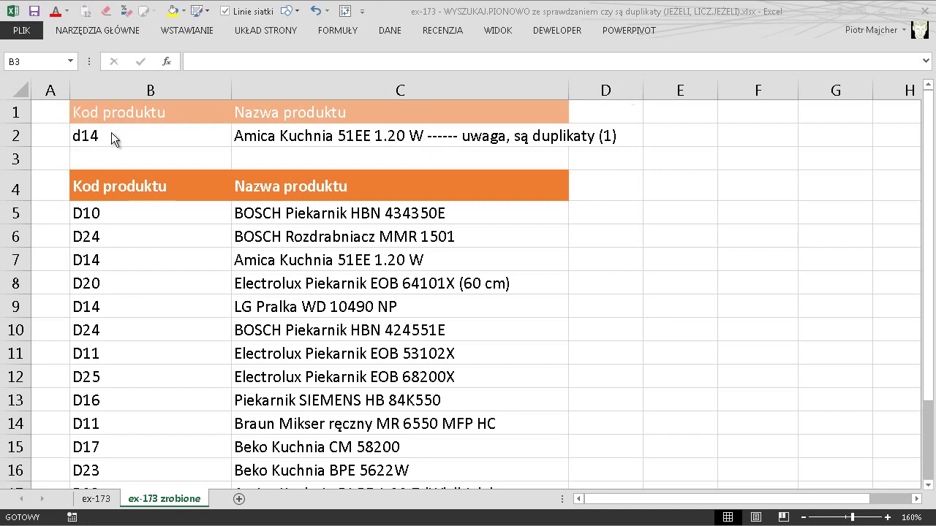
{"action": "left_click", "coordinate": [107, 136]}
{"action": "type", "text": "d"}
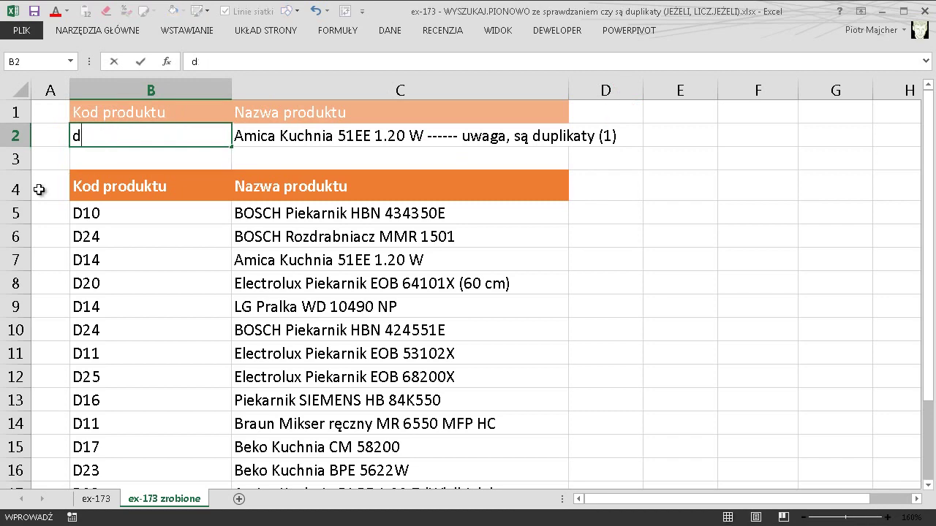
{"action": "type", "text": "10"}
{"action": "key", "text": "Return"}
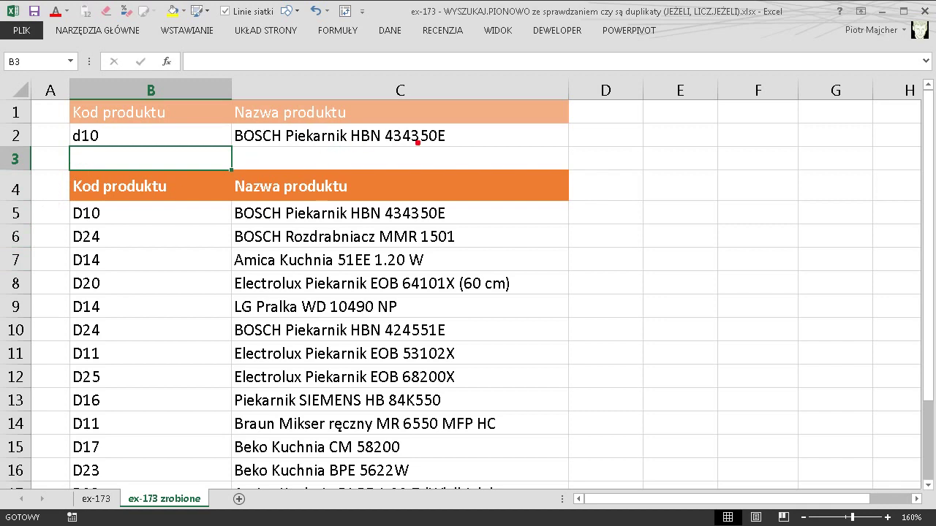
Step: Change B2 to d24 so C2 shows BOSCH Rozdrabniacz MMR 1501 with duplicates warning (2)
{"action": "left_click_drag", "start_coordinate": [456, 145], "coordinate": [578, 194]}
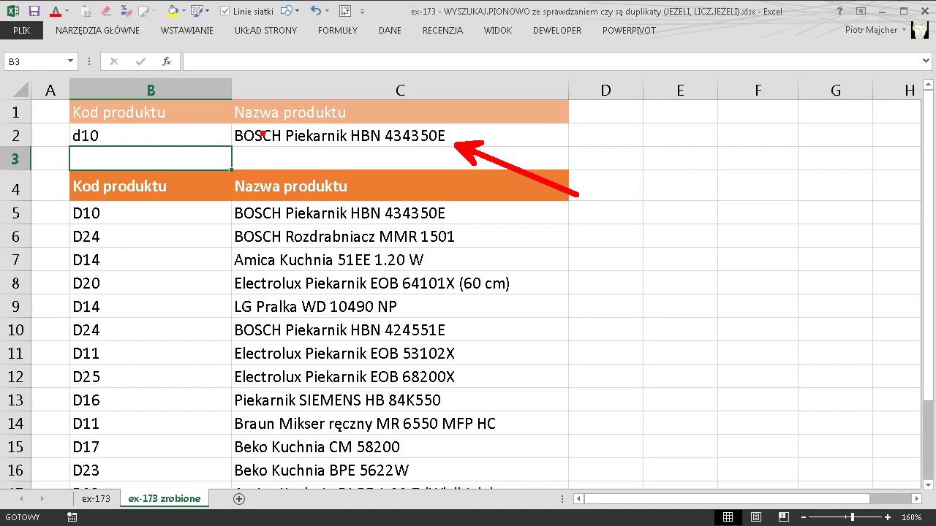
{"action": "left_click", "coordinate": [163, 137]}
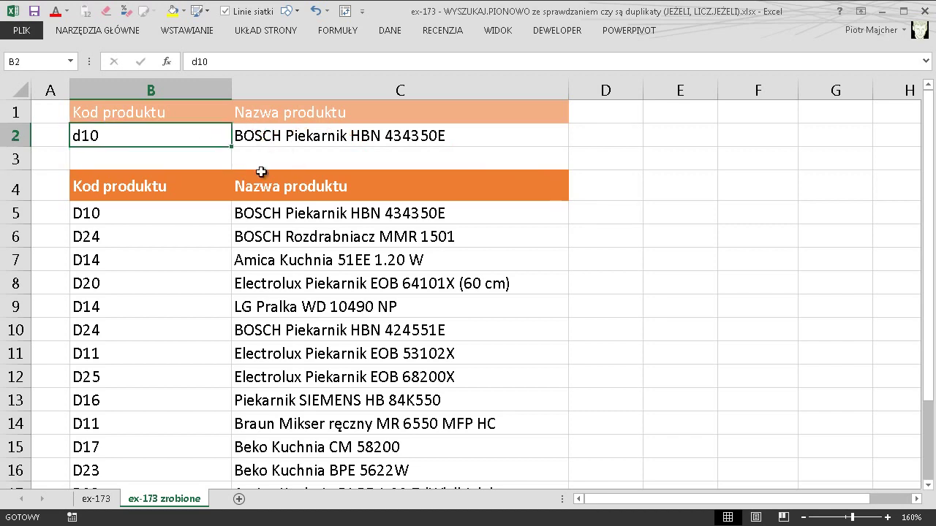
{"action": "type", "text": "d24"}
{"action": "key", "text": "Return"}
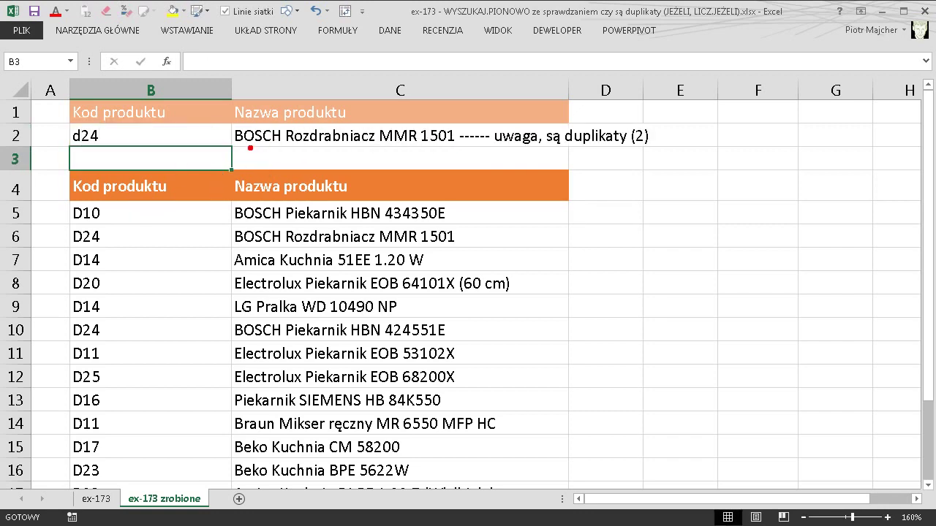
{"action": "mouse_move", "coordinate": [457, 143]}
{"action": "left_mouse_down"}
{"action": "mouse_move", "coordinate": [663, 138]}
{"action": "mouse_move", "coordinate": [457, 146]}
{"action": "left_mouse_up"}
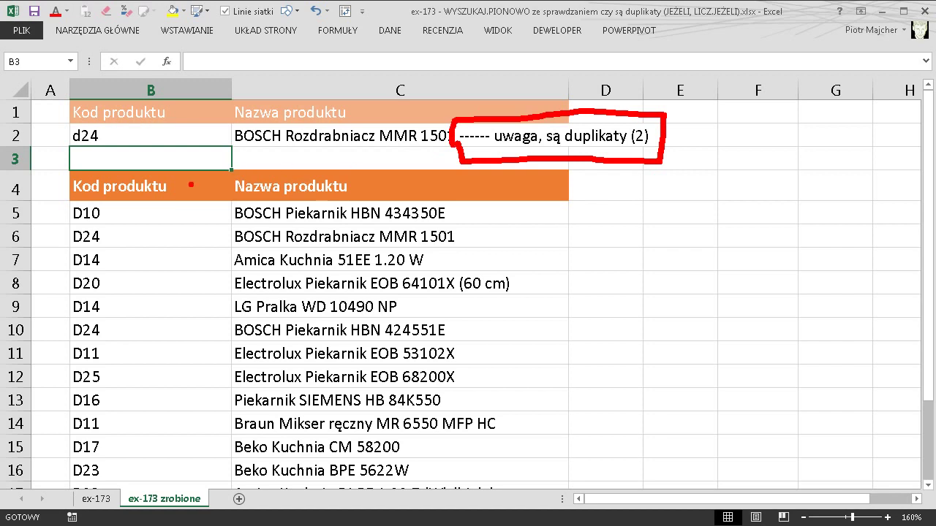
{"action": "left_click_drag", "start_coordinate": [119, 234], "coordinate": [221, 207]}
{"action": "mouse_move", "coordinate": [138, 318]}
{"action": "left_mouse_down"}
{"action": "mouse_move", "coordinate": [115, 326]}
{"action": "mouse_move", "coordinate": [220, 284]}
{"action": "left_mouse_up"}
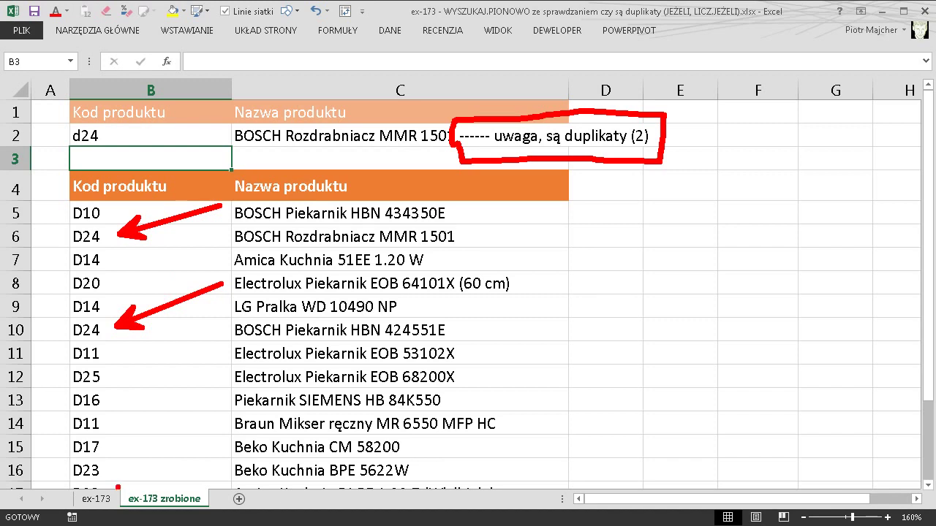
{"action": "left_click_drag", "start_coordinate": [117, 487], "coordinate": [208, 407]}
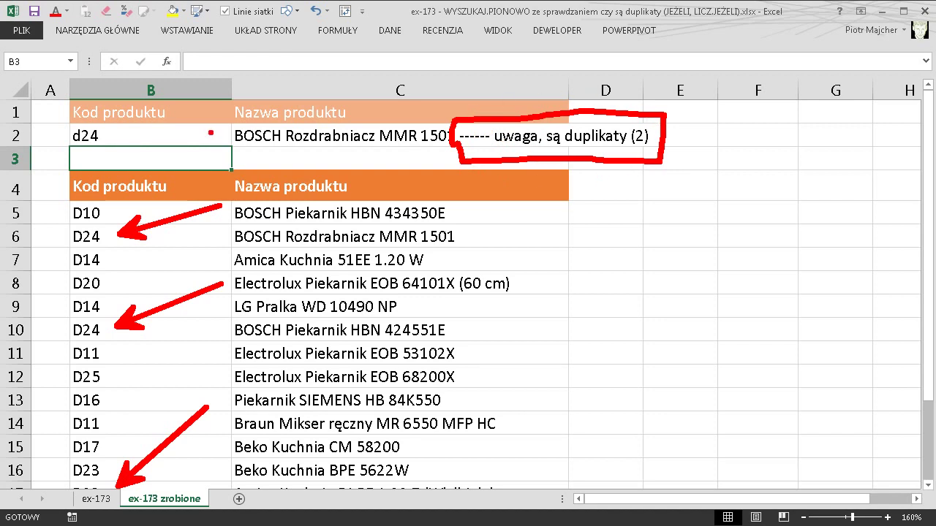
{"action": "left_click_drag", "start_coordinate": [91, 117], "coordinate": [81, 124]}
{"action": "key", "text": "Escape"}
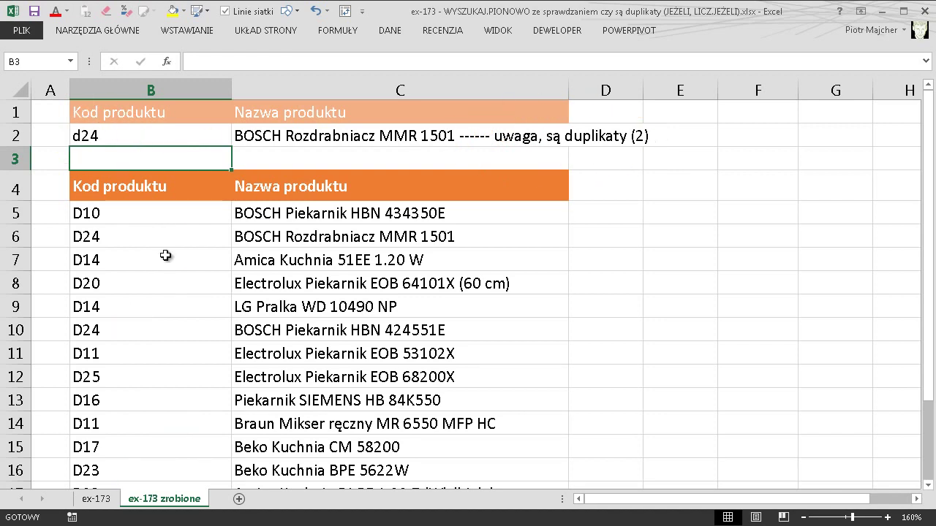
Step: On sheet ex-173, enter d10 in B2 and start a WYSZUKAJ.PIONOWO lookup of B2 in B5:C19
{"action": "left_click", "coordinate": [96, 499]}
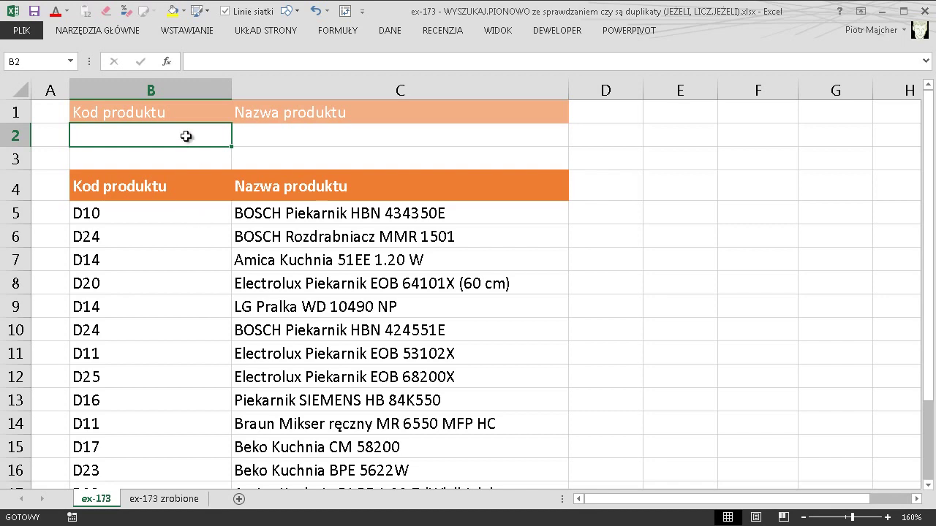
{"action": "type", "text": "d"}
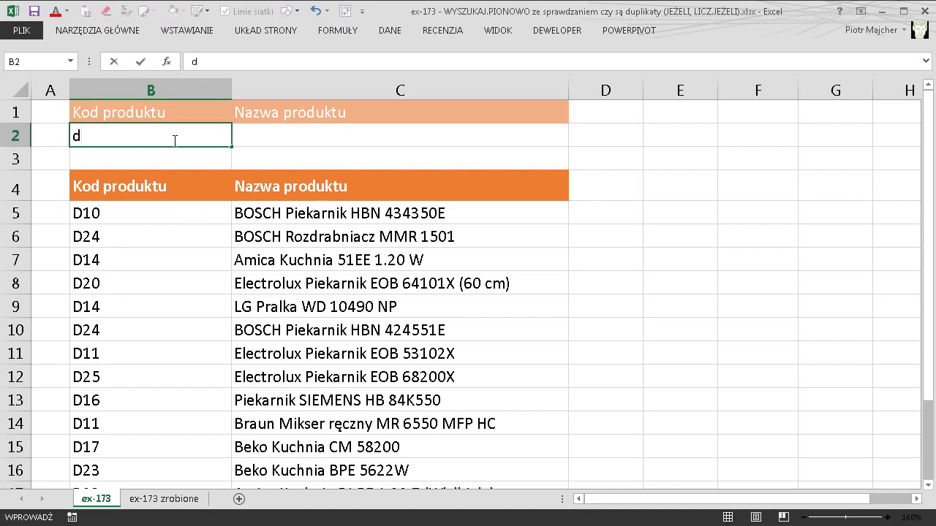
{"action": "type", "text": "10"}
{"action": "key", "text": "Tab"}
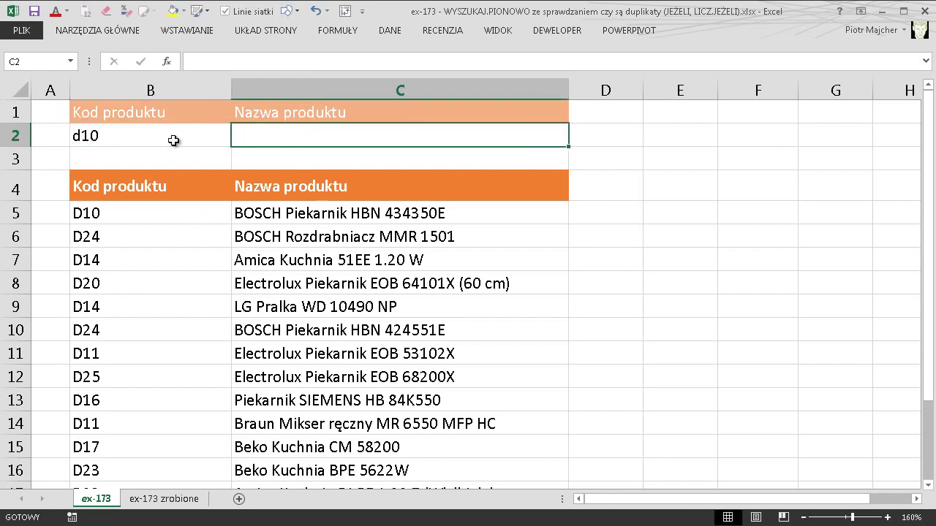
{"action": "type", "text": "=wysz"}
{"action": "key", "text": "Tab"}
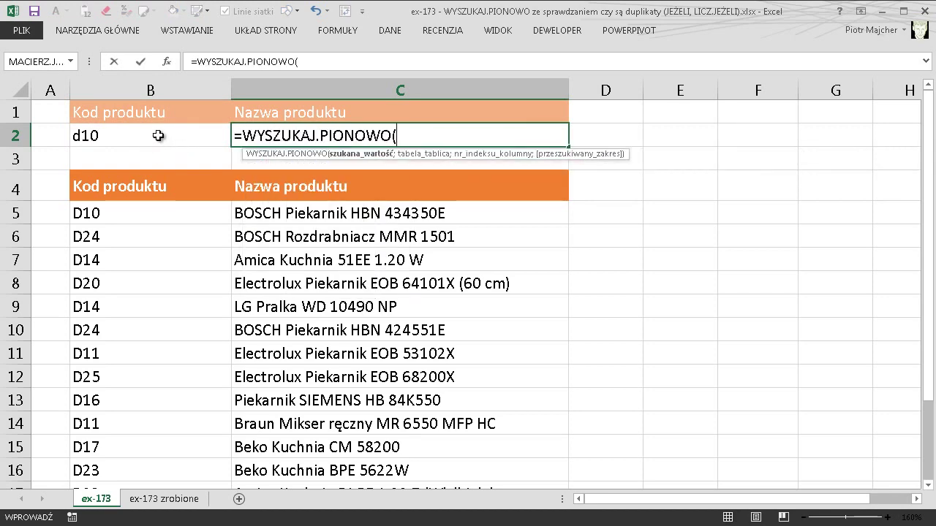
{"action": "left_click", "coordinate": [159, 136]}
{"action": "type", "text": ";"}
{"action": "mouse_move", "coordinate": [200, 222]}
{"action": "left_mouse_down"}
{"action": "mouse_move", "coordinate": [332, 450]}
{"action": "mouse_move", "coordinate": [332, 439]}
{"action": "left_mouse_up"}
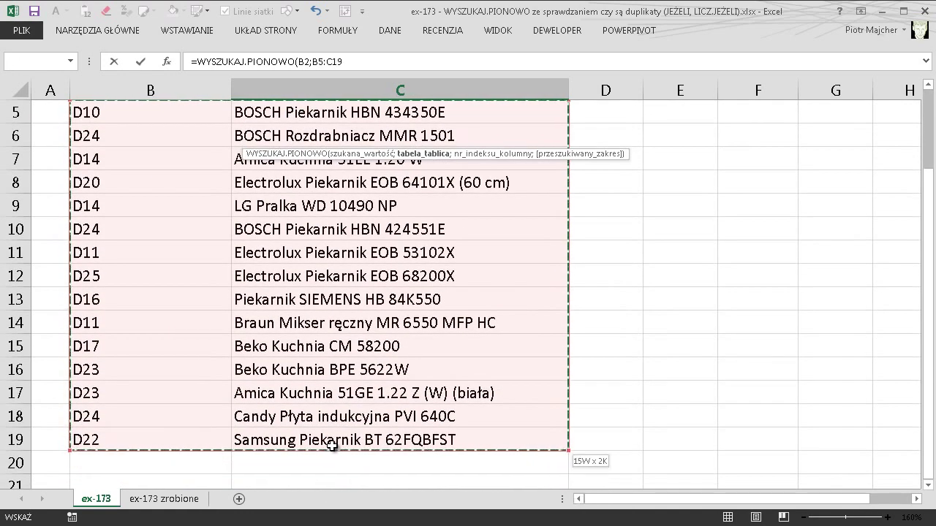
{"action": "scroll", "coordinate": [334, 380], "scroll_direction": "up", "scroll_amount": 2}
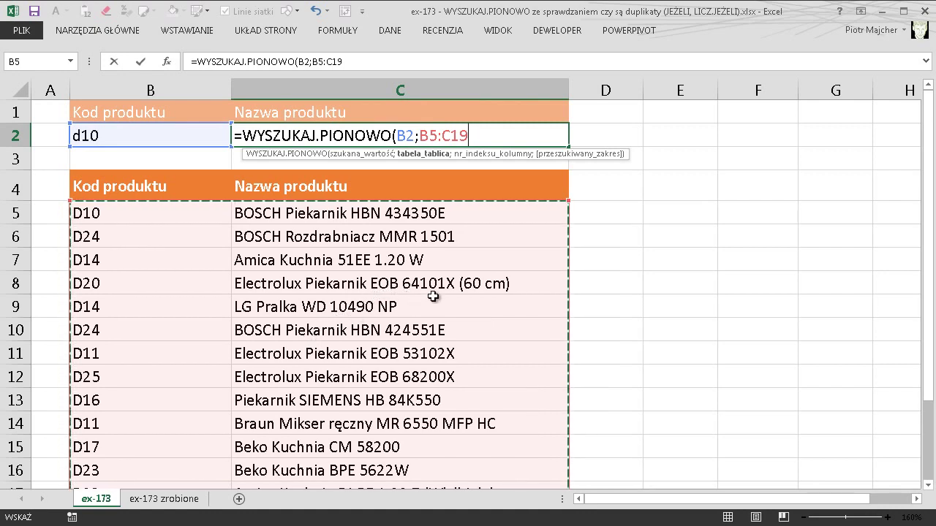
Step: Finish the lookup with column index 2 and exact match 0, returning BOSCH Piekarnik HBN 434350E
{"action": "type", "text": ";"}
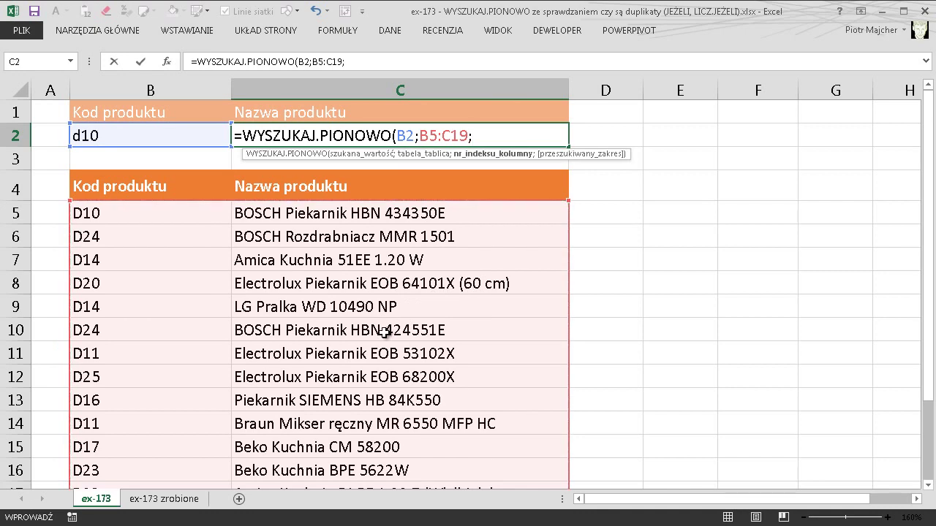
{"action": "type", "text": "2"}
{"action": "mouse_move", "coordinate": [325, 221]}
{"action": "left_mouse_down"}
{"action": "mouse_move", "coordinate": [364, 202]}
{"action": "mouse_move", "coordinate": [307, 226]}
{"action": "left_mouse_up"}
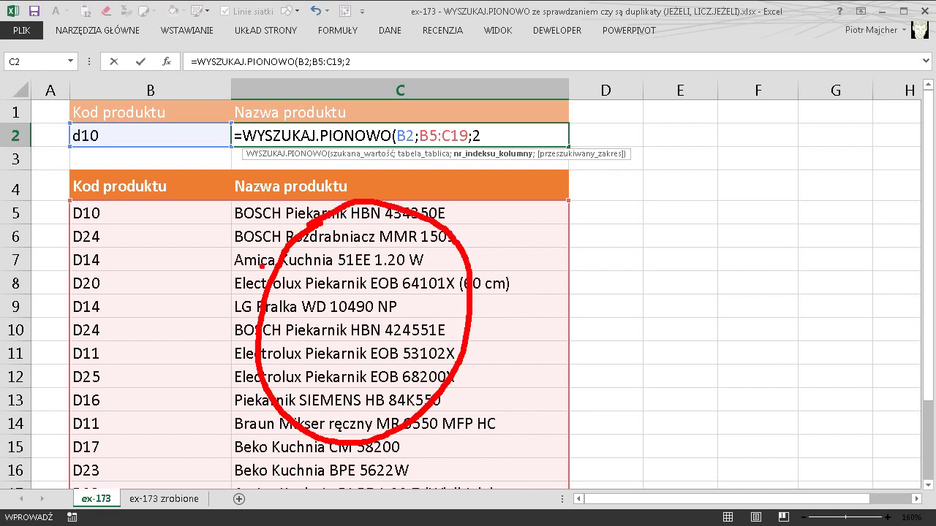
{"action": "left_click_drag", "start_coordinate": [136, 264], "coordinate": [141, 308]}
{"action": "left_click_drag", "start_coordinate": [348, 278], "coordinate": [357, 344]}
{"action": "left_click_drag", "start_coordinate": [375, 286], "coordinate": [389, 339]}
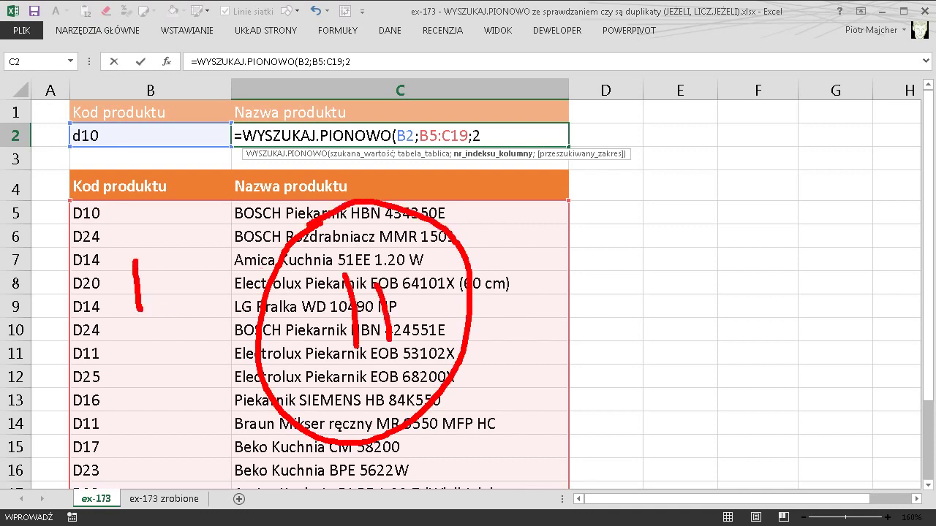
{"action": "key", "text": "Escape"}
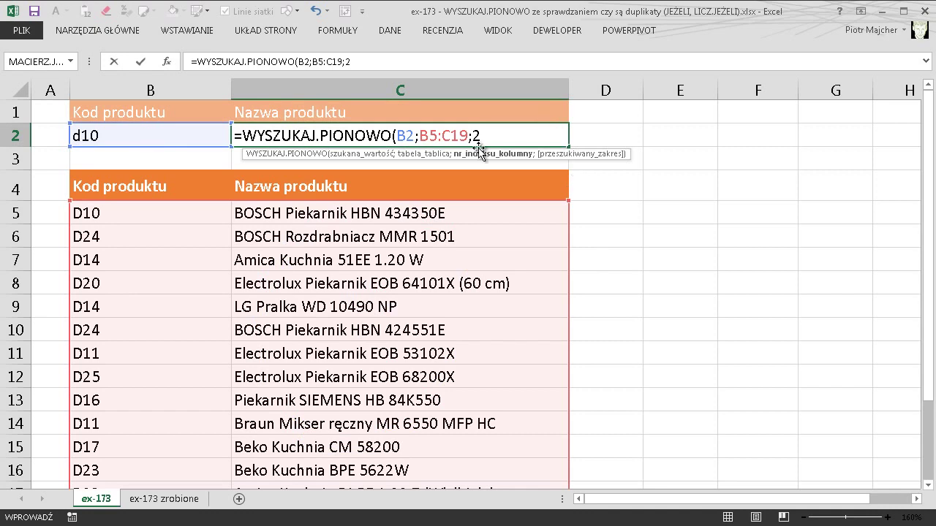
{"action": "type", "text": ";0)"}
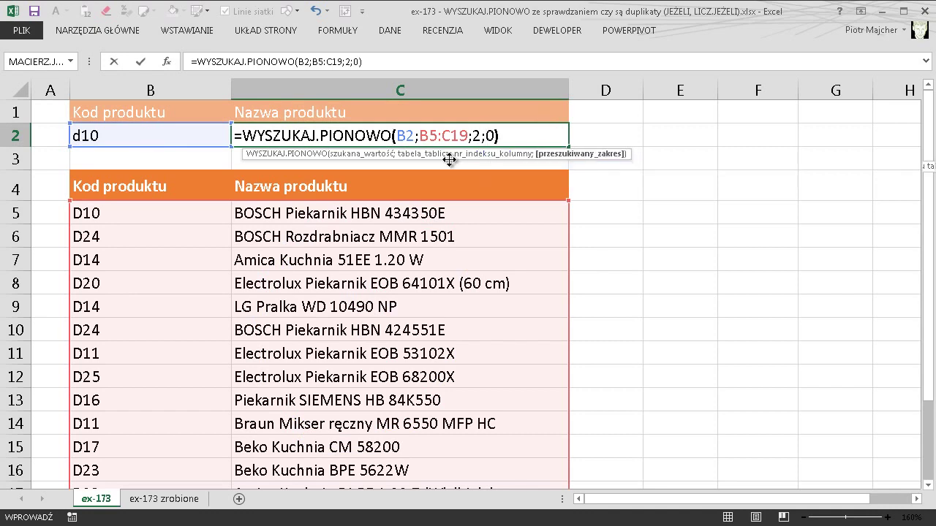
{"action": "key", "text": "Return"}
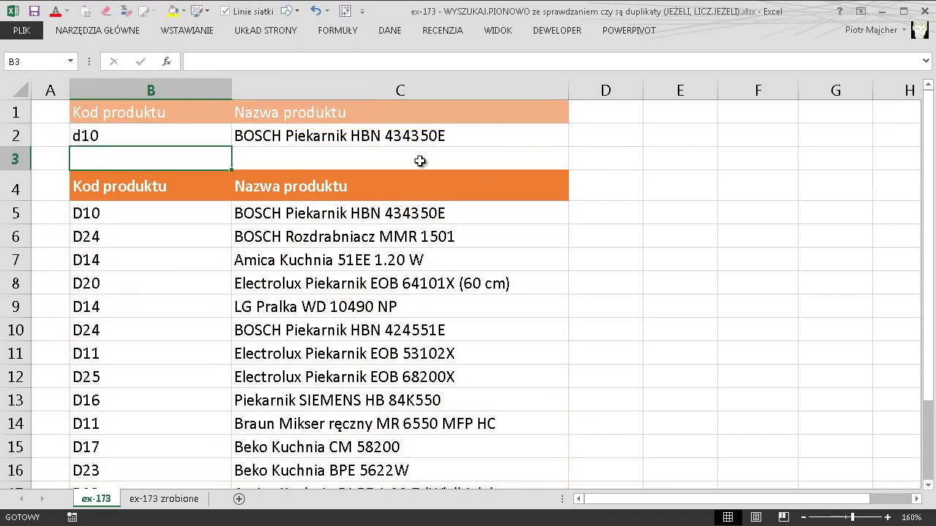
Step: Try code d14 in B2, then change it to d24
{"action": "left_click", "coordinate": [239, 135]}
{"action": "left_click", "coordinate": [198, 133]}
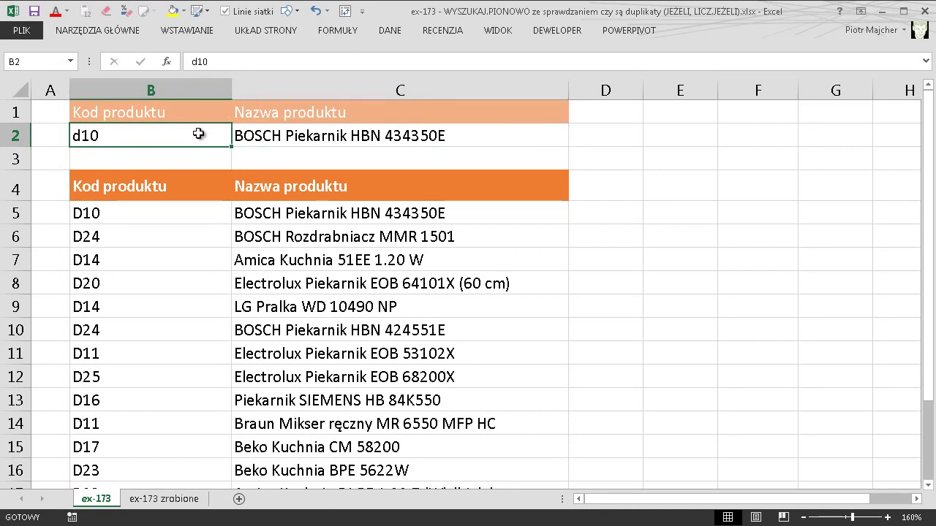
{"action": "type", "text": "d14\\"}
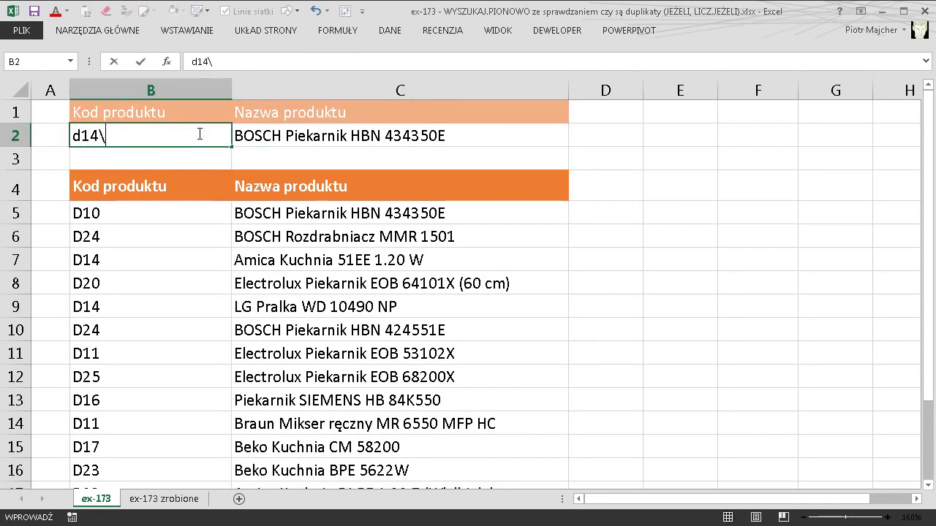
{"action": "key", "text": "Return"}
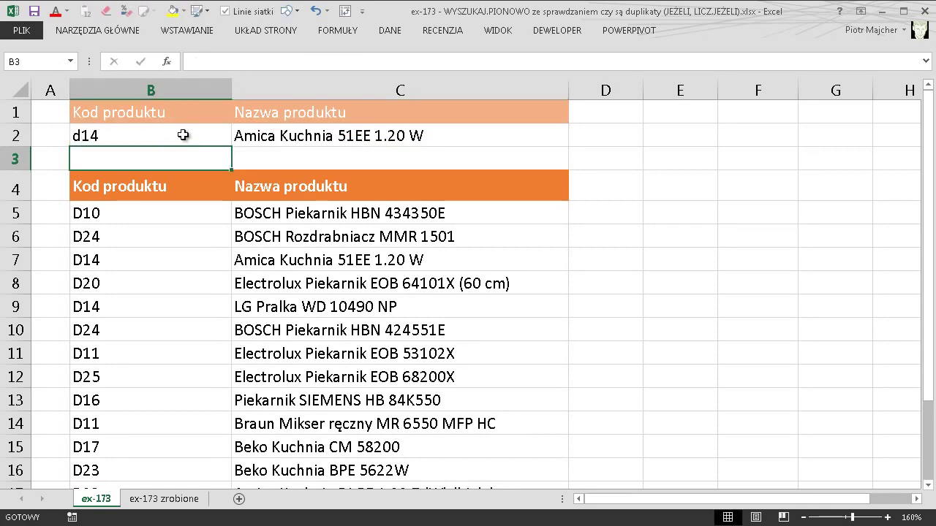
{"action": "left_click", "coordinate": [205, 127]}
{"action": "type", "text": "d2"}
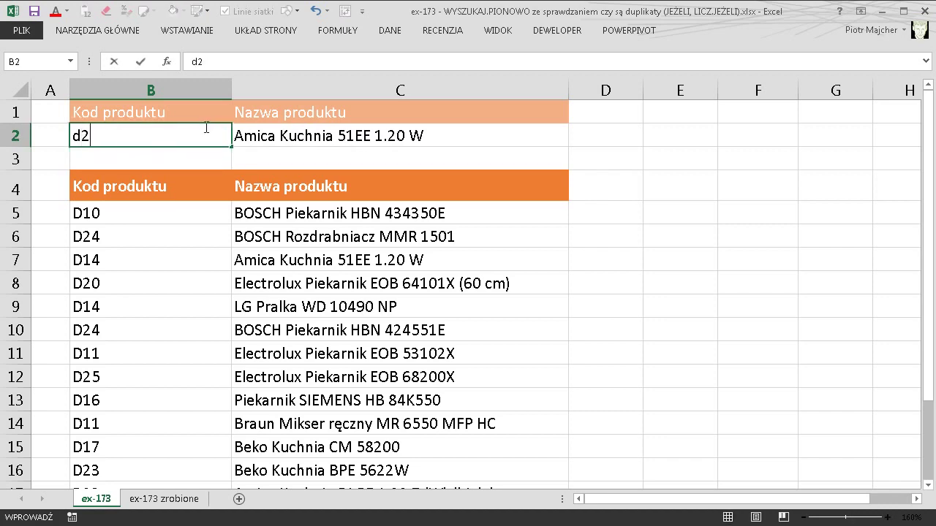
{"action": "type", "text": "4"}
{"action": "key", "text": "Return"}
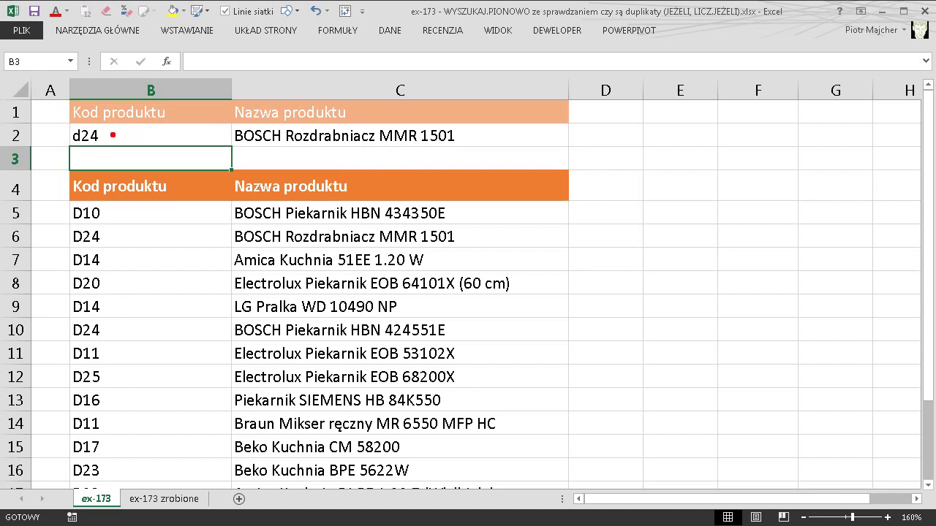
Step: Mark the two D24 codes in B6 and B10 and their products, showing C2 returns the first match
{"action": "mouse_move", "coordinate": [99, 115]}
{"action": "left_mouse_down"}
{"action": "mouse_move", "coordinate": [115, 157]}
{"action": "mouse_move", "coordinate": [137, 119]}
{"action": "mouse_move", "coordinate": [97, 111]}
{"action": "left_mouse_up"}
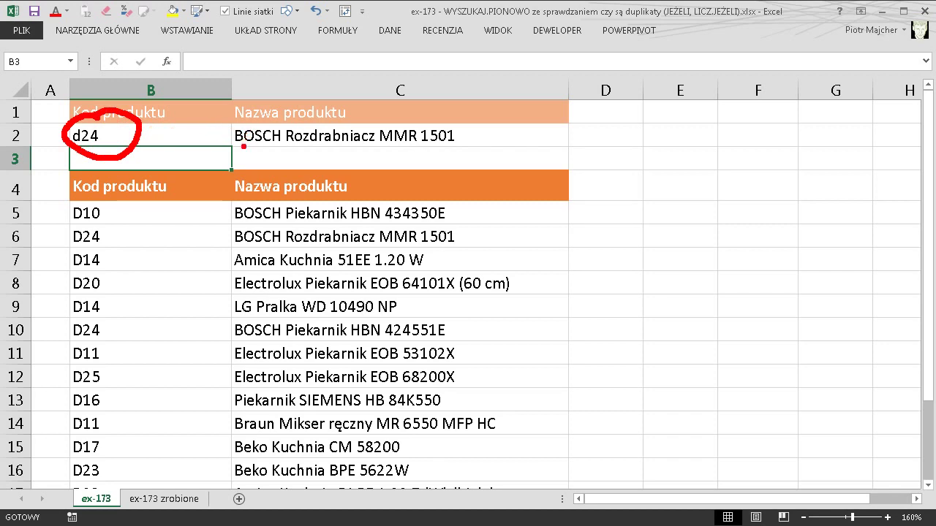
{"action": "left_click_drag", "start_coordinate": [256, 149], "coordinate": [201, 226]}
{"action": "left_click_drag", "start_coordinate": [130, 234], "coordinate": [212, 234]}
{"action": "left_click_drag", "start_coordinate": [128, 331], "coordinate": [208, 330]}
{"action": "mouse_move", "coordinate": [262, 219]}
{"action": "left_mouse_down"}
{"action": "mouse_move", "coordinate": [468, 217]}
{"action": "mouse_move", "coordinate": [258, 223]}
{"action": "left_mouse_up"}
{"action": "left_click_drag", "start_coordinate": [266, 313], "coordinate": [389, 334]}
{"action": "left_click_drag", "start_coordinate": [275, 339], "coordinate": [389, 327]}
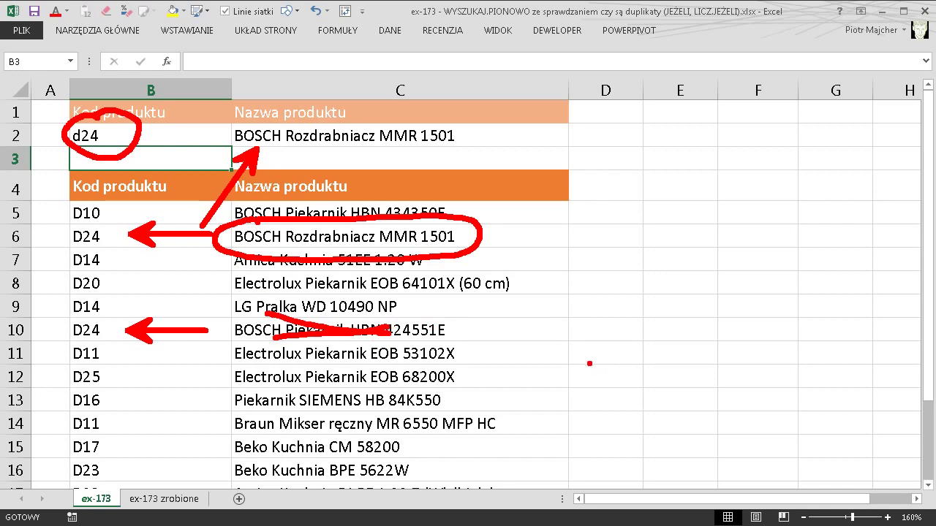
{"action": "key", "text": "Escape"}
Step: Edit the C2 formula and append &JEŻELI(LICZ.JEŻELI( after the lookup
{"action": "left_click", "coordinate": [479, 135]}
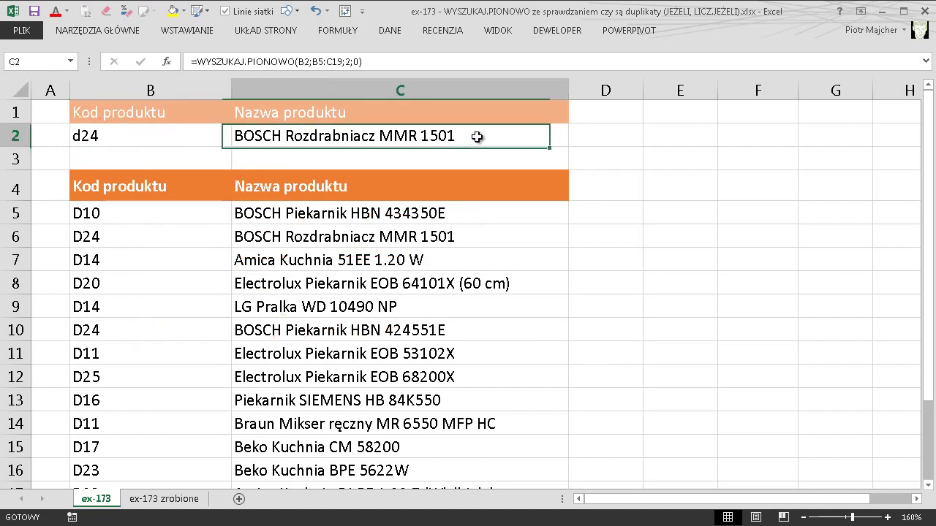
{"action": "key", "text": "F2"}
{"action": "type", "text": "&"}
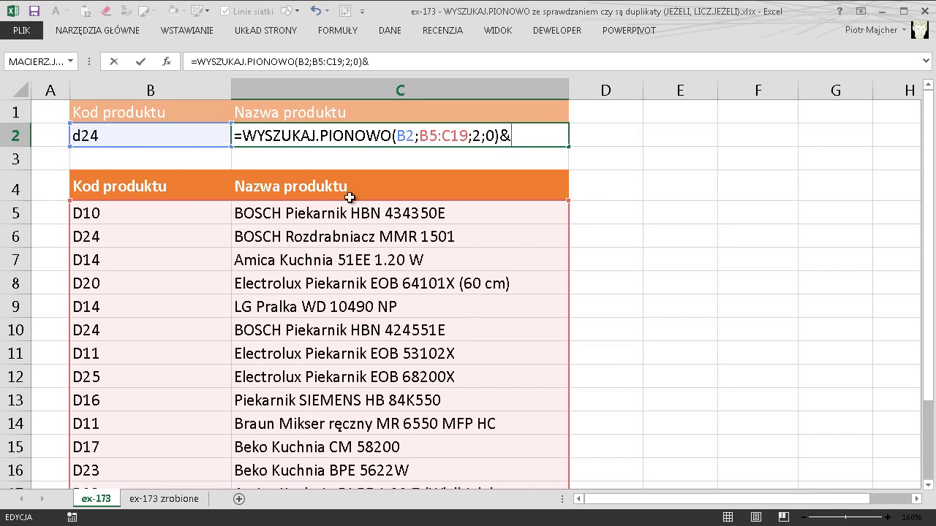
{"action": "type", "text": "je"}
{"action": "key", "text": "Tab"}
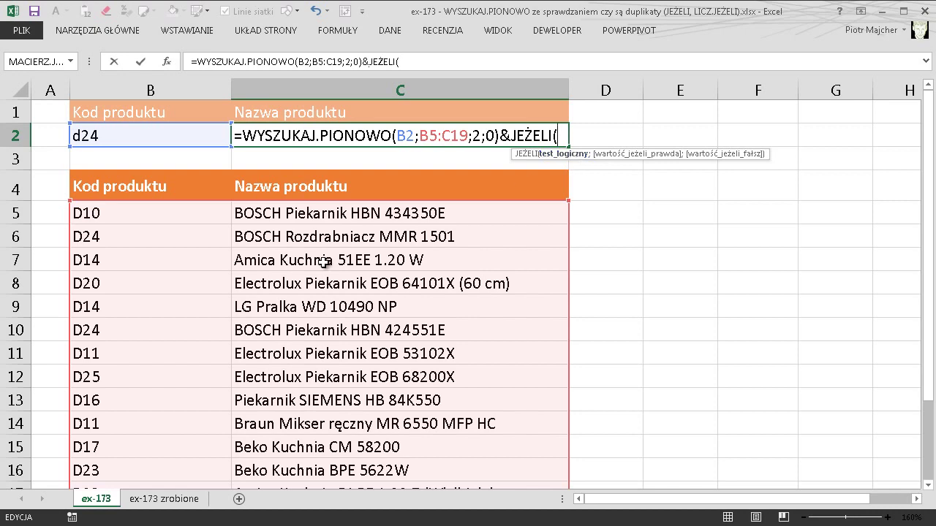
{"action": "type", "text": "li"}
{"action": "key", "text": "Tab"}
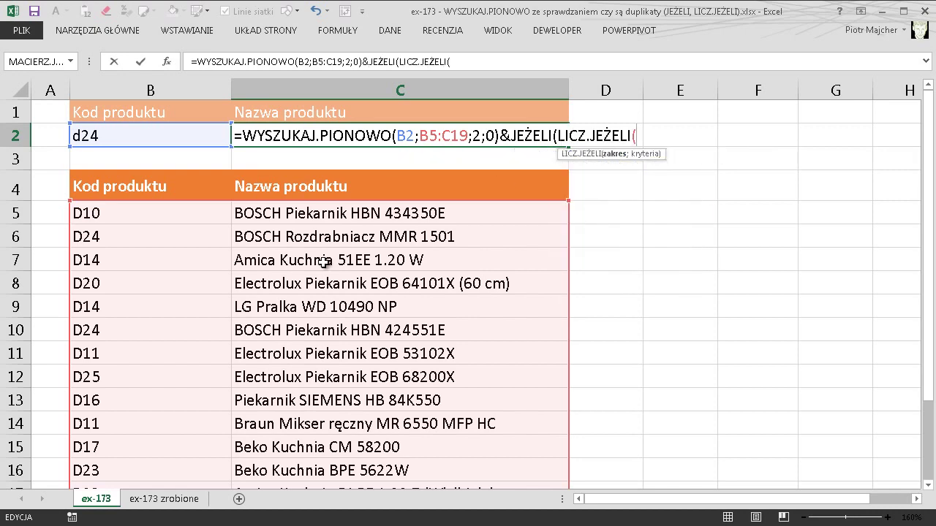
Step: Count code B2 in range B5:B19 and test whether the count is greater than 1
{"action": "left_click", "coordinate": [165, 216]}
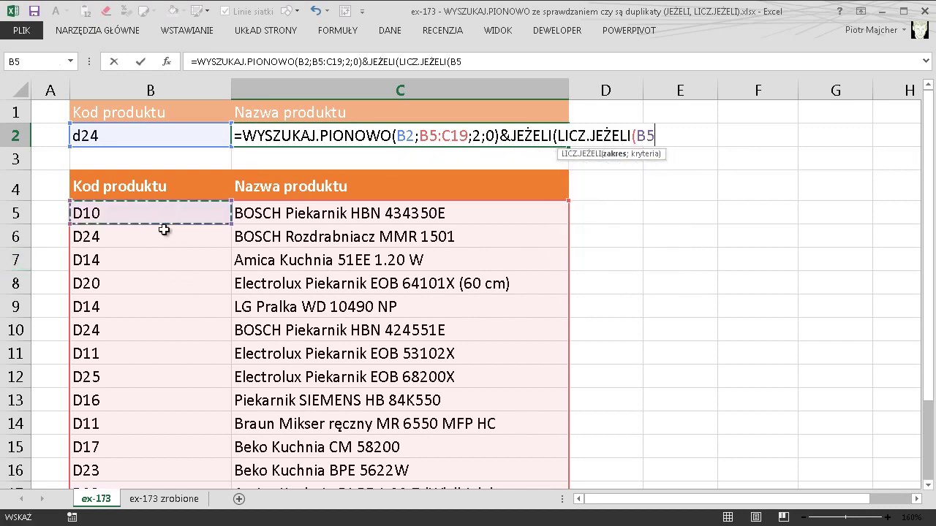
{"action": "left_click_drag", "start_coordinate": [163, 230], "coordinate": [153, 443]}
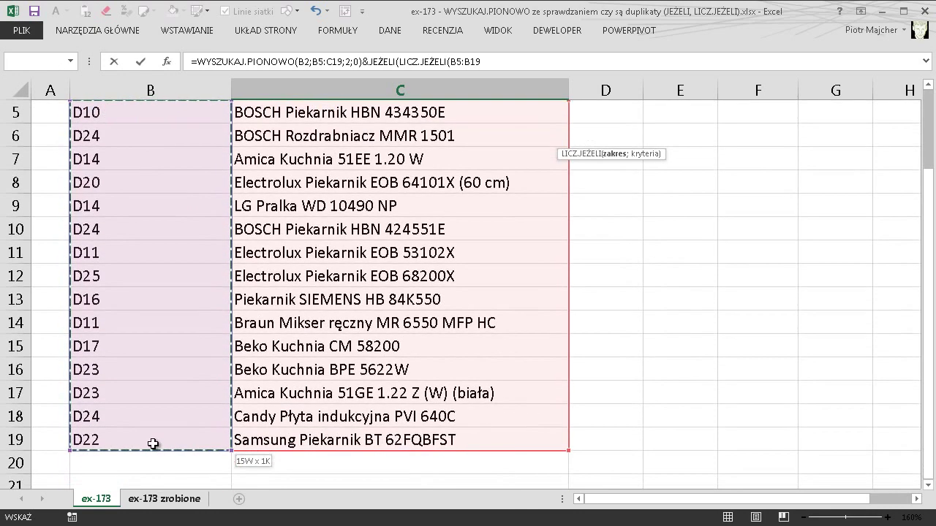
{"action": "scroll", "coordinate": [563, 327], "scroll_direction": "up", "scroll_amount": 2}
{"action": "type", "text": ";"}
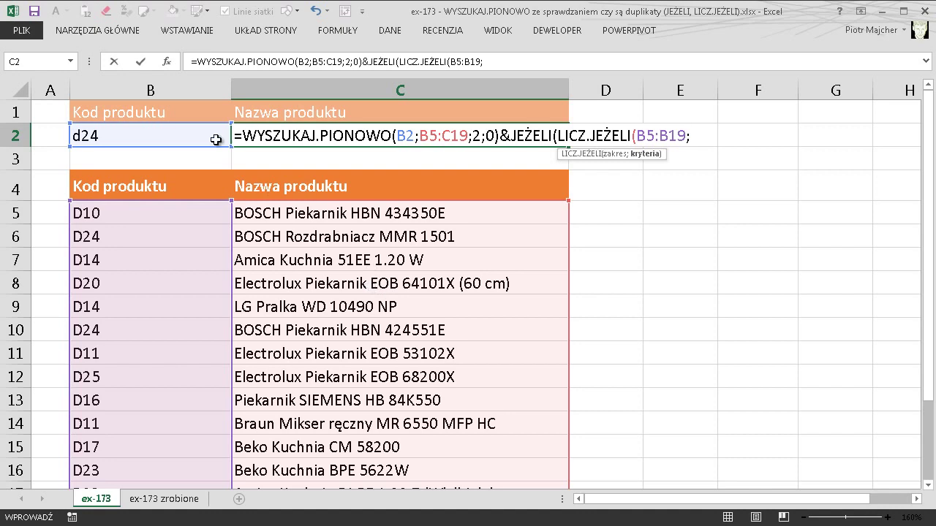
{"action": "left_click", "coordinate": [150, 135]}
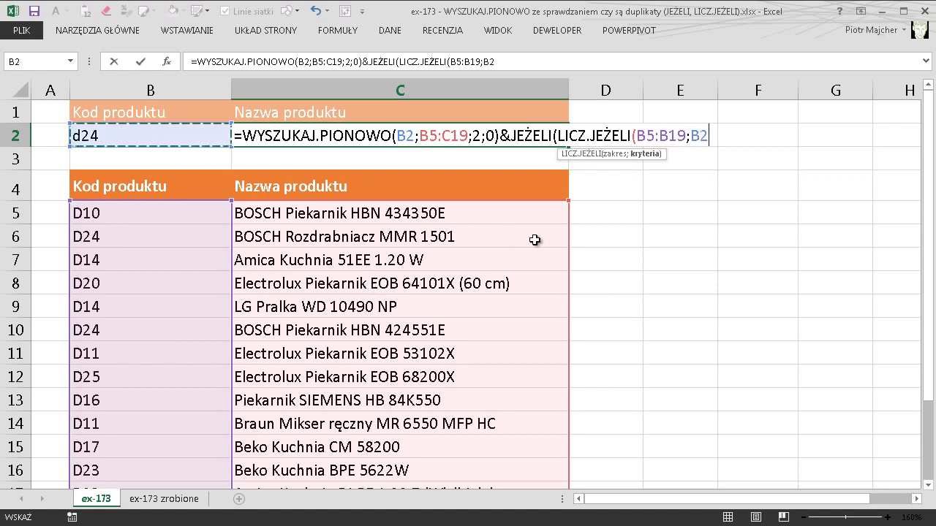
{"action": "type", "text": ")"}
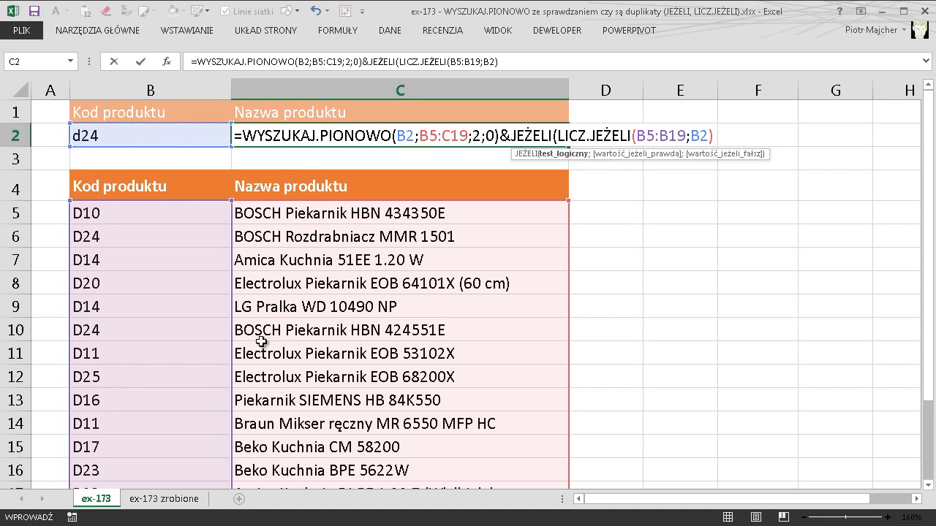
{"action": "type", "text": ">"}
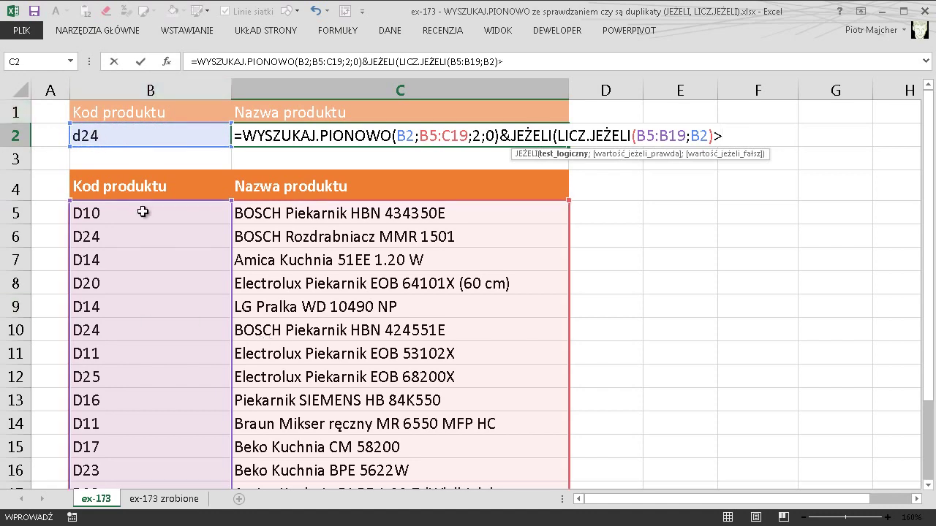
{"action": "type", "text": "1"}
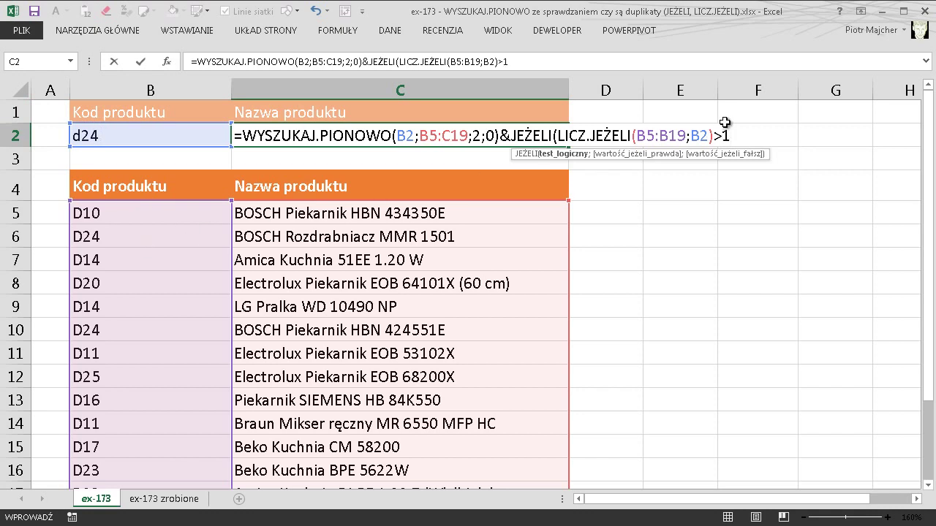
{"action": "type", "text": ";\" ------"}
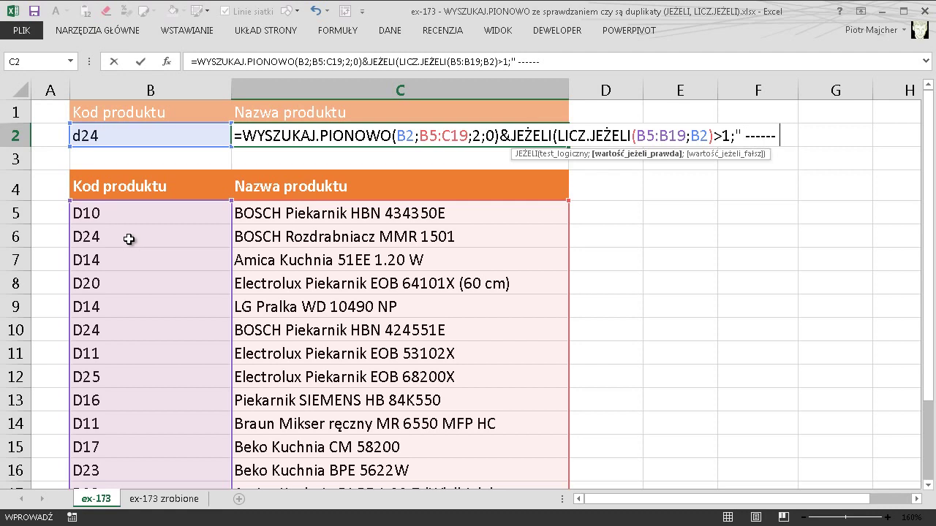
Step: Add the ' ------ uwaga są duplikaty (' text as the IF's true result, followed by &
{"action": "type", "text": "uwaga są duplikaty ("}
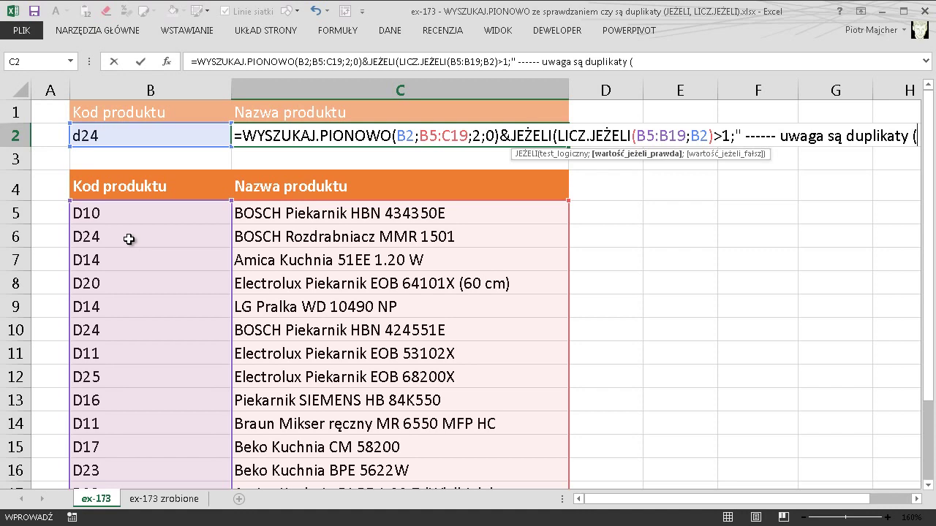
{"action": "type", "text": "\""}
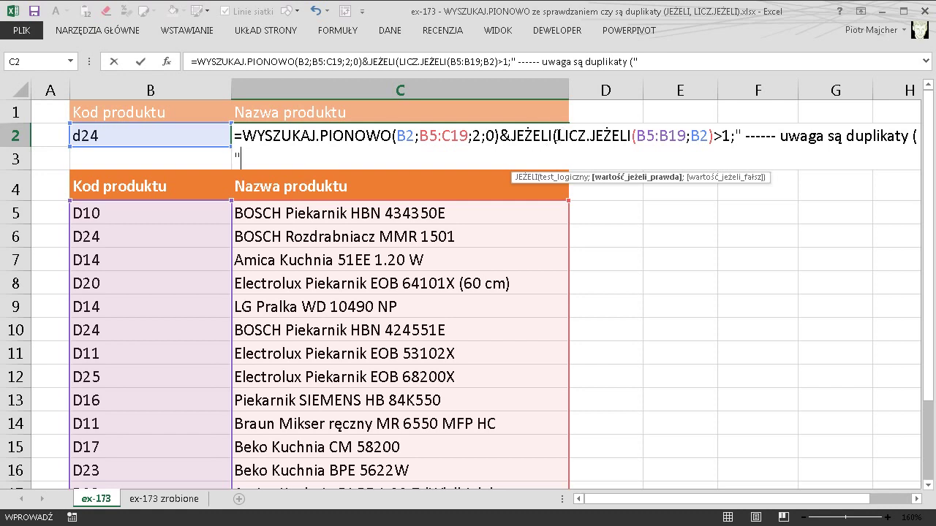
{"action": "left_click_drag", "start_coordinate": [555, 136], "coordinate": [714, 142]}
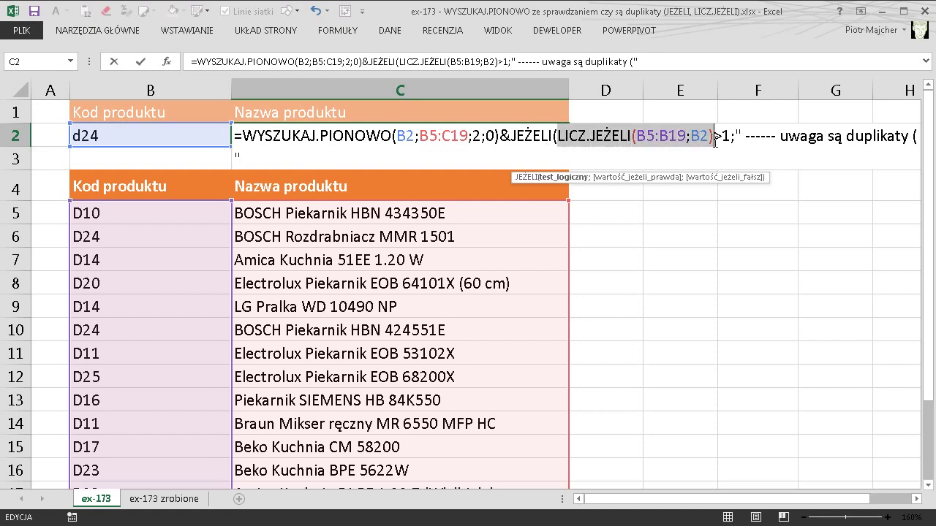
{"action": "left_click", "coordinate": [312, 150]}
{"action": "type", "text": "&"}
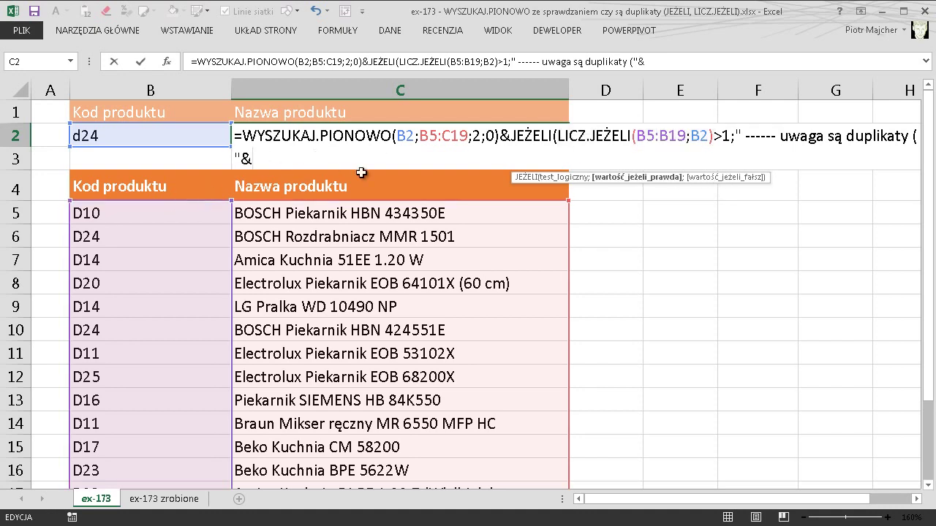
Step: Append LICZ.JEŻELI(B5:B19;B2)-1&")" so the warning shows the extra-duplicate count in brackets
{"action": "key", "text": "ctrl+v"}
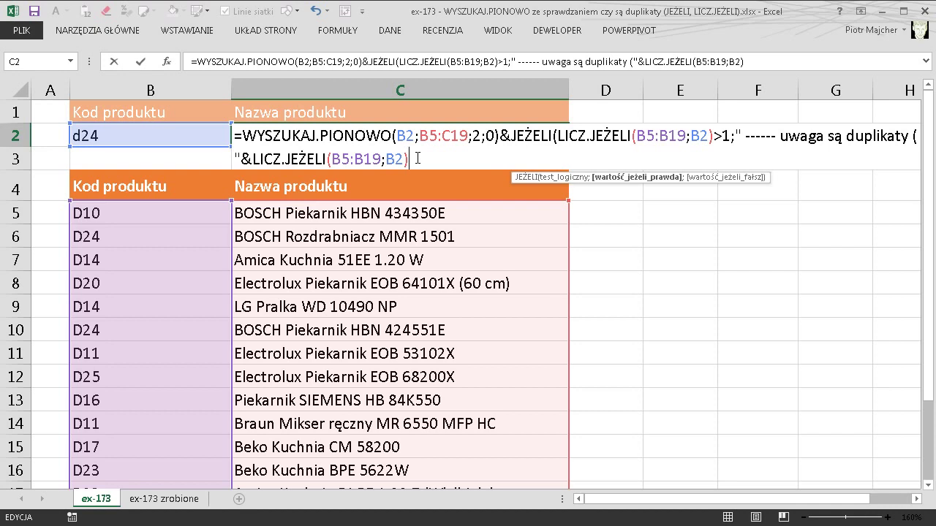
{"action": "type", "text": "-1"}
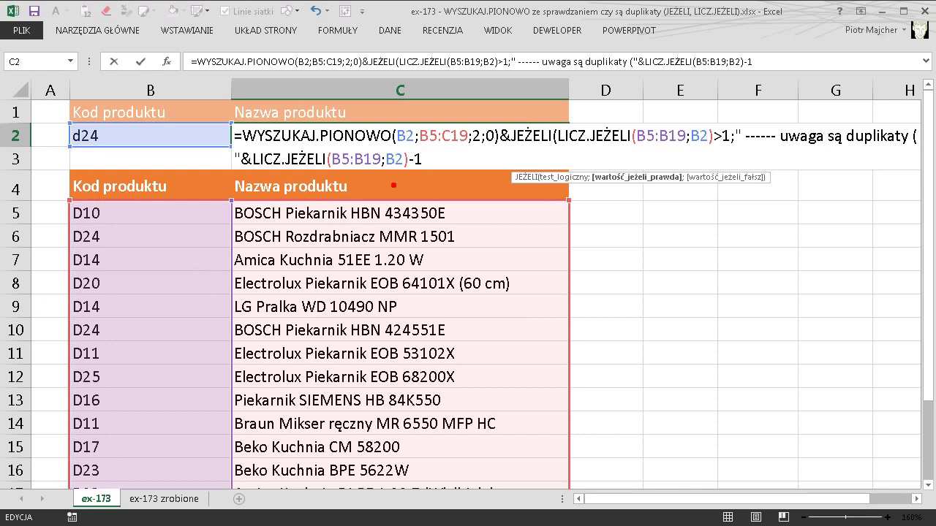
{"action": "left_click", "coordinate": [432, 159]}
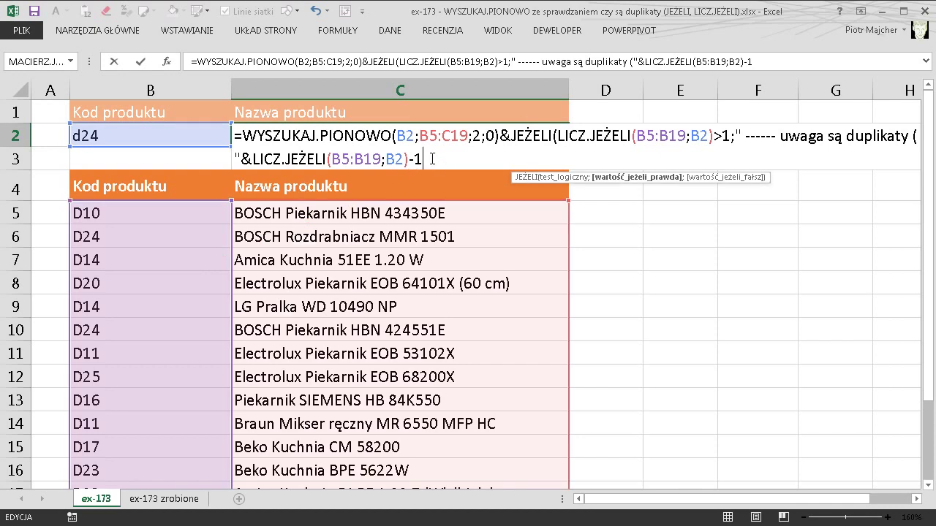
{"action": "type", "text": "&\""}
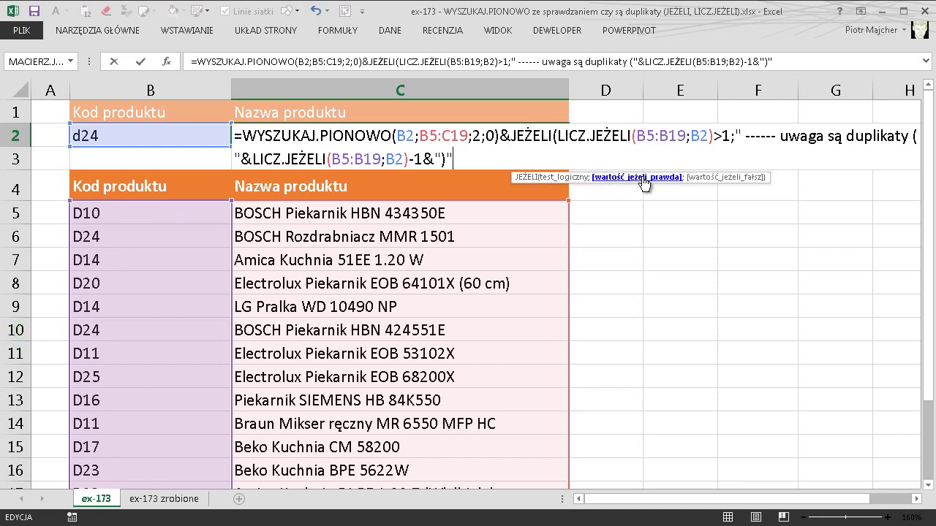
{"action": "left_click", "coordinate": [563, 180]}
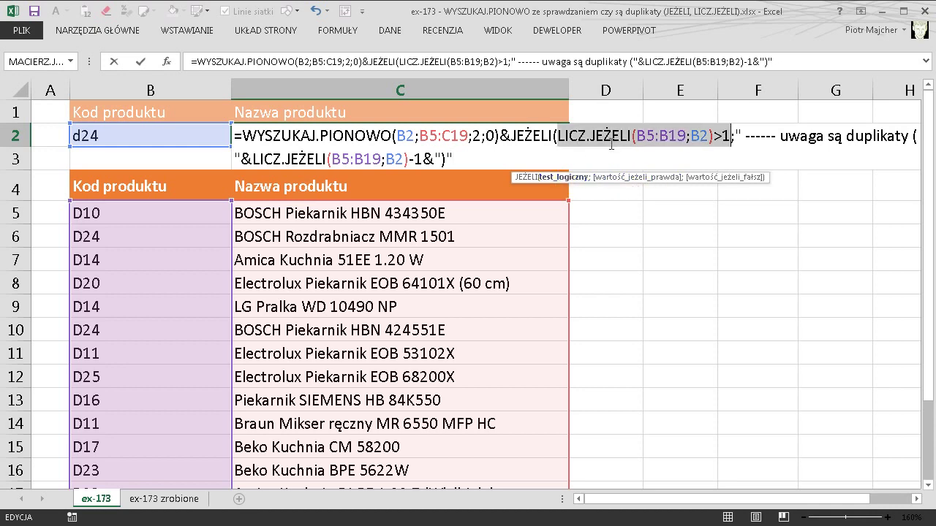
Step: Close JEŻELI with an empty-text false result and confirm, showing the '(2)' duplicates warning
{"action": "left_click", "coordinate": [633, 179]}
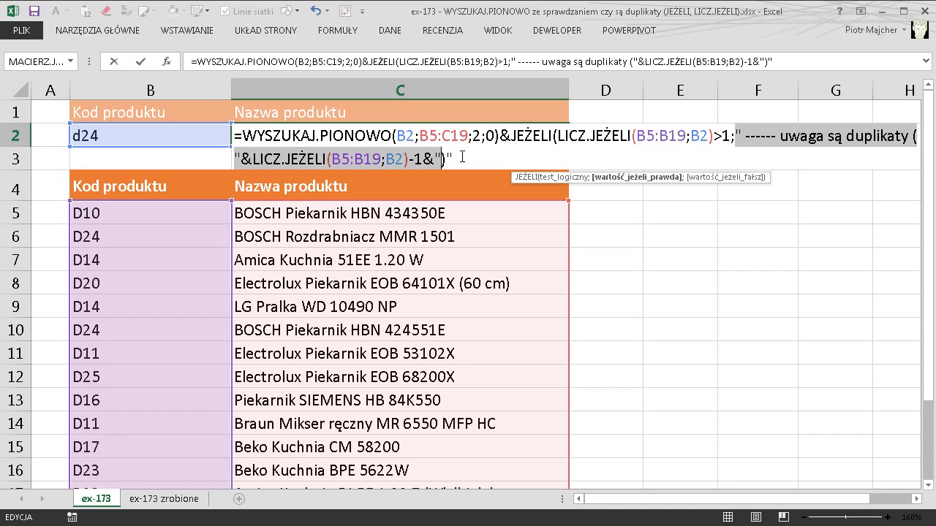
{"action": "type", "text": ";"}
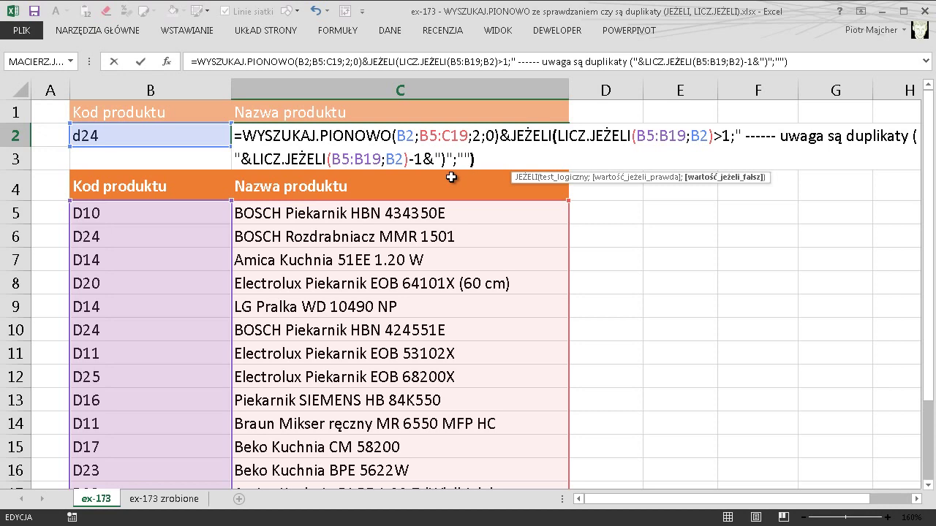
{"action": "key", "text": "Return"}
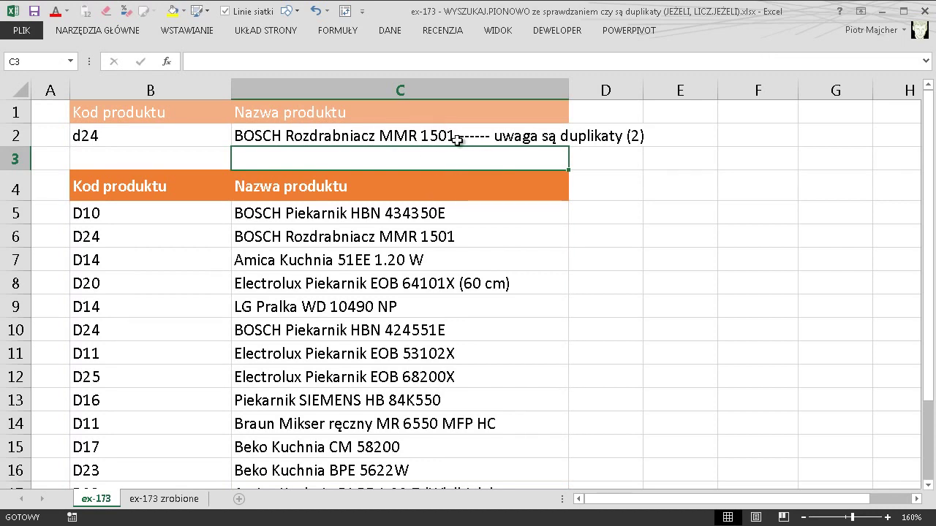
Step: Enter d10, then d11 in B2, so C2 shows Electrolux Piekarnik EOB 53102X with warning (1)
{"action": "left_click", "coordinate": [177, 129]}
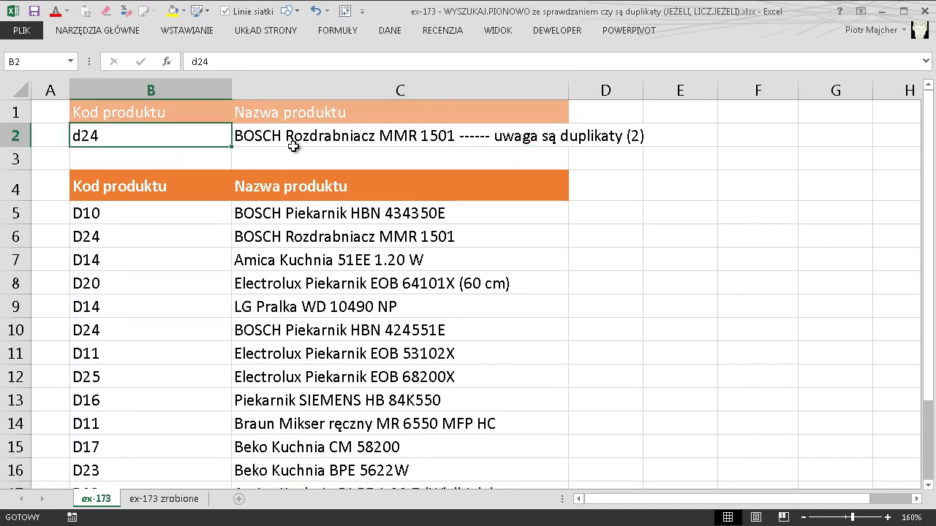
{"action": "type", "text": "d10"}
{"action": "key", "text": "Return"}
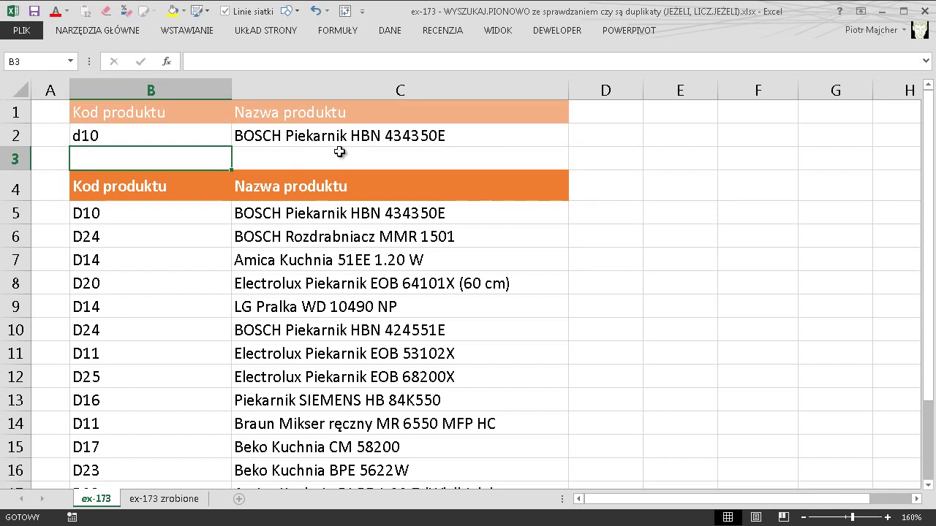
{"action": "key", "text": "Up"}
{"action": "type", "text": "d11"}
{"action": "key", "text": "Return"}
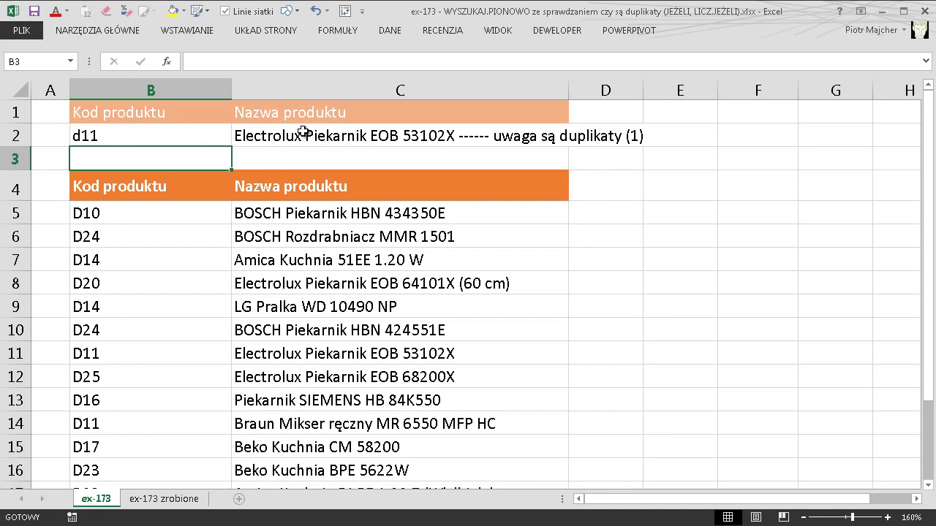
{"action": "mouse_move", "coordinate": [454, 145]}
{"action": "left_mouse_down"}
{"action": "mouse_move", "coordinate": [656, 123]}
{"action": "mouse_move", "coordinate": [474, 116]}
{"action": "left_mouse_up"}
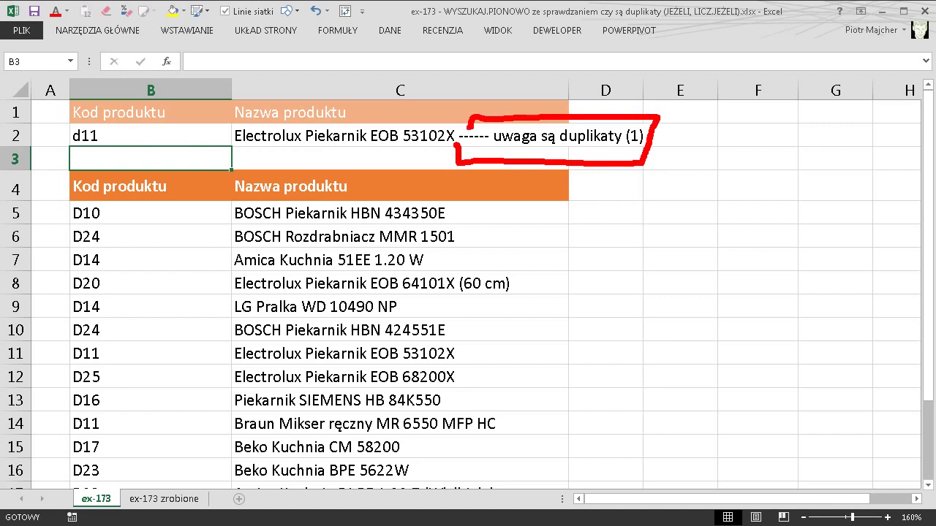
{"action": "key", "text": "Escape"}
{"action": "left_click", "coordinate": [289, 131]}
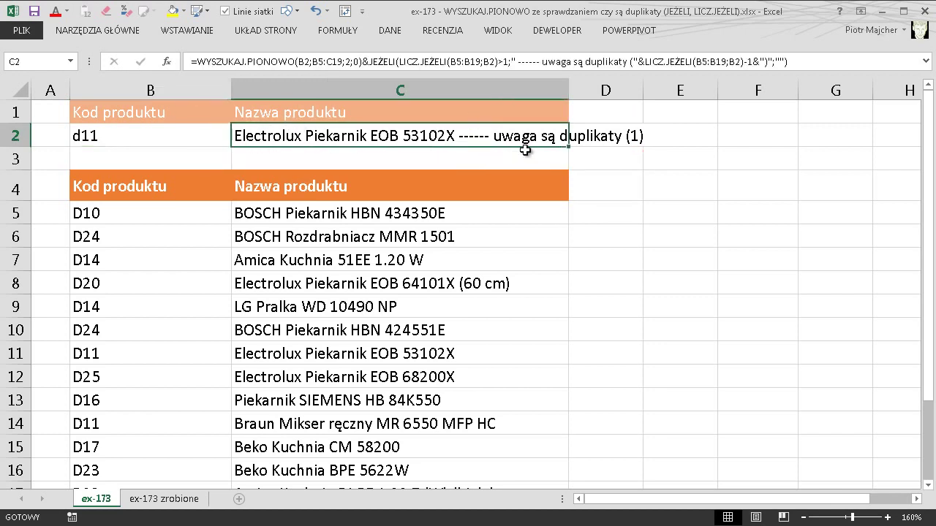